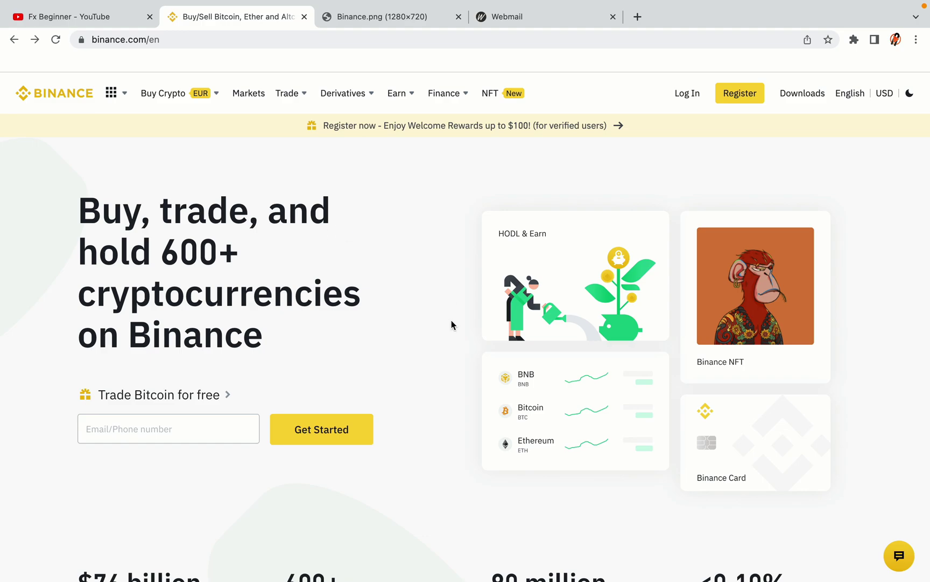
Scroll through the Binance home page to look over its content.
scroll(451, 320, down, 5)
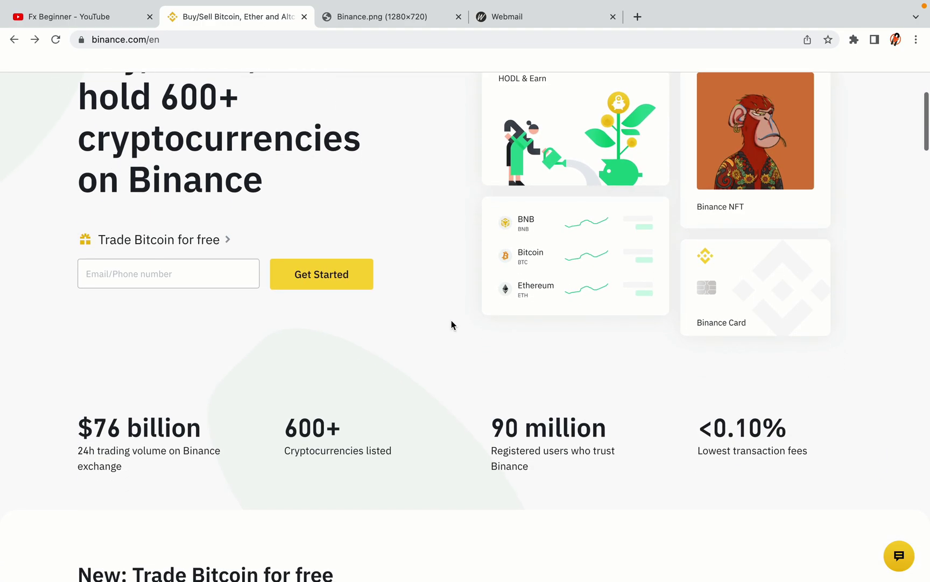
scroll(451, 325, down, 5)
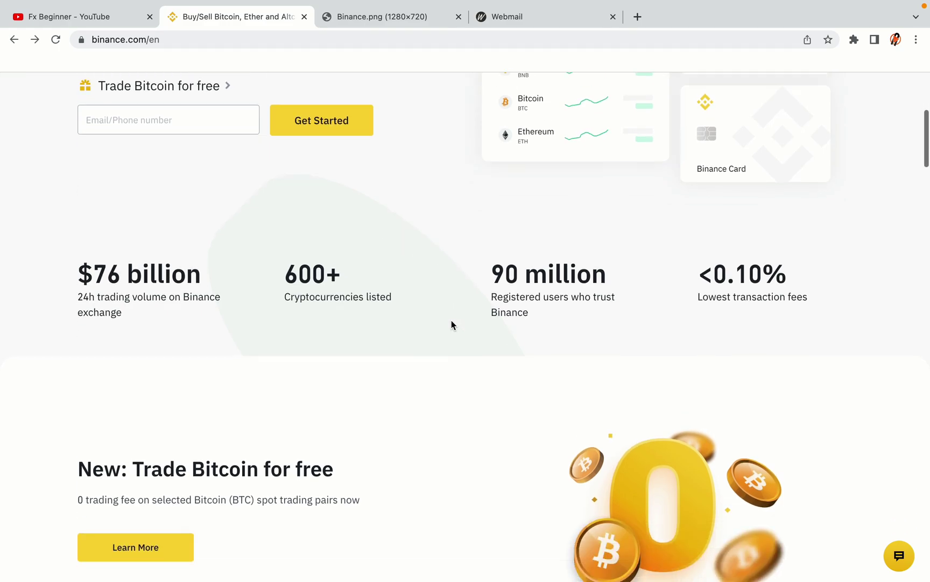
scroll(452, 325, down, 1)
scroll(451, 325, up, 3)
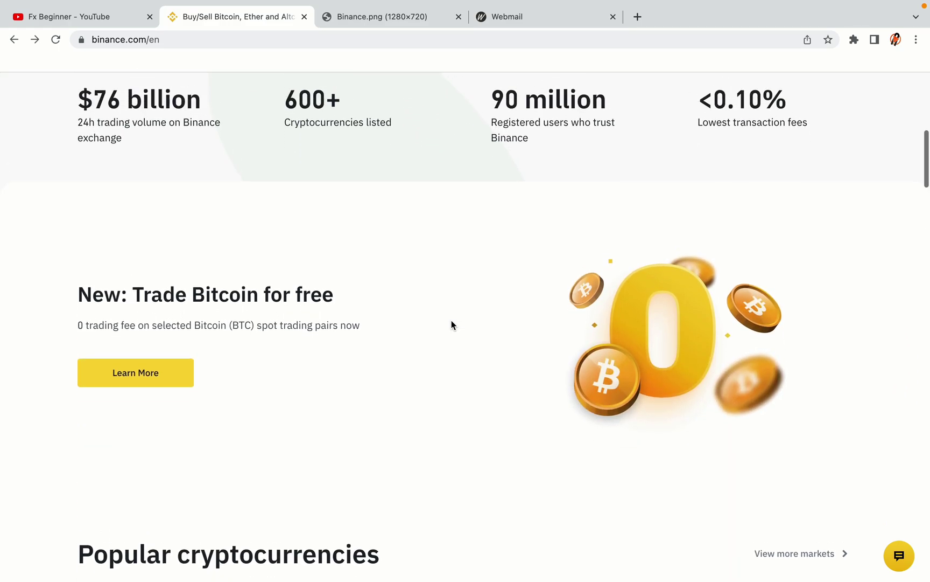
scroll(451, 325, down, 8)
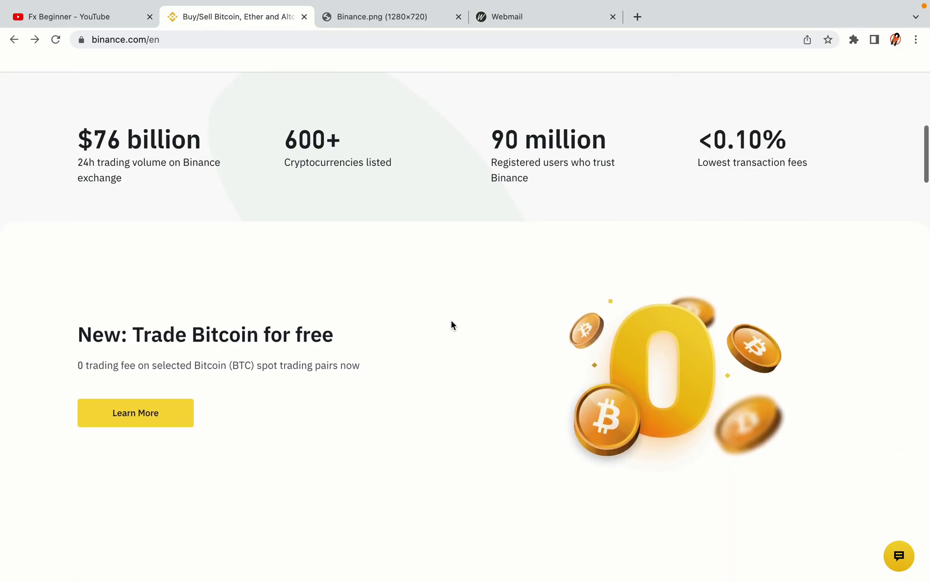
scroll(451, 323, down, 2)
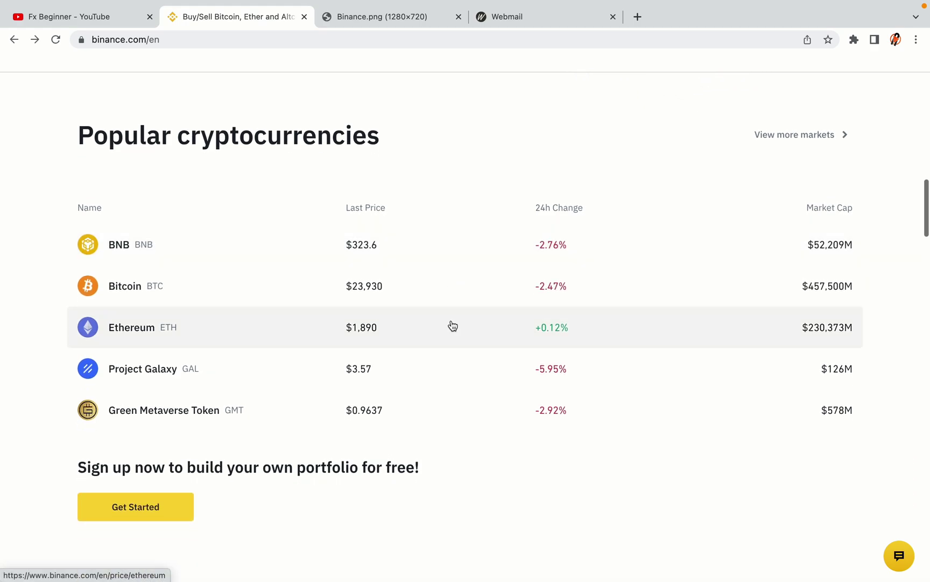
scroll(451, 323, down, 9)
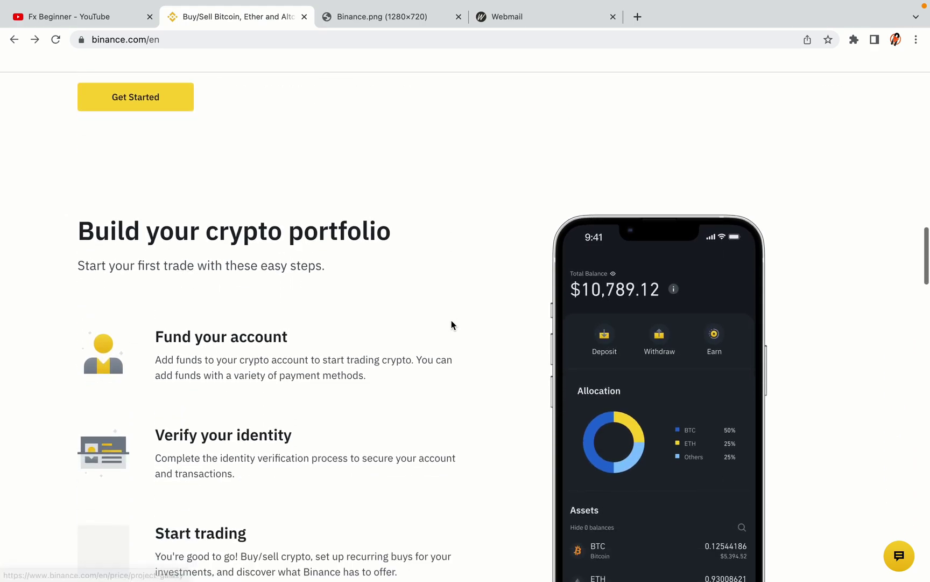
scroll(451, 325, down, 1)
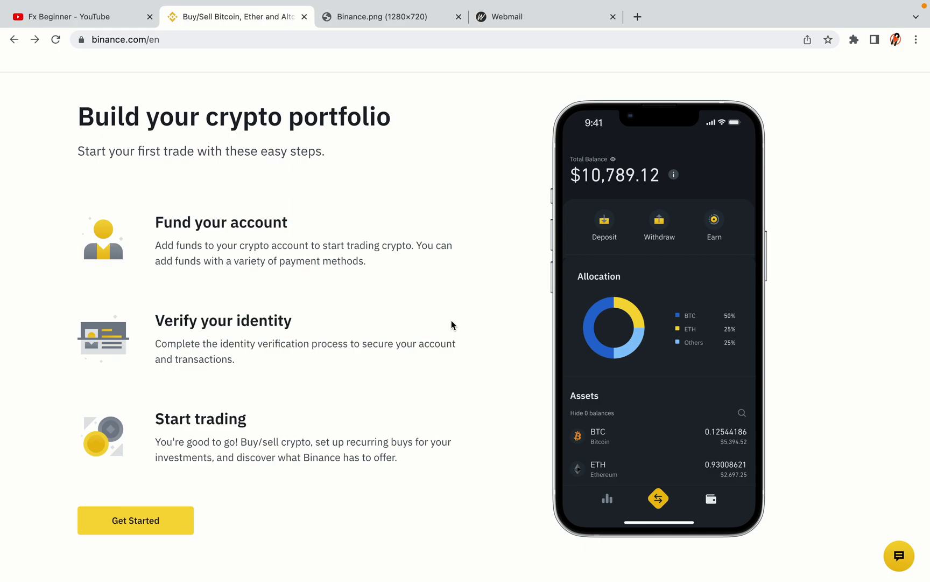
scroll(451, 325, down, 10)
scroll(452, 325, down, 9)
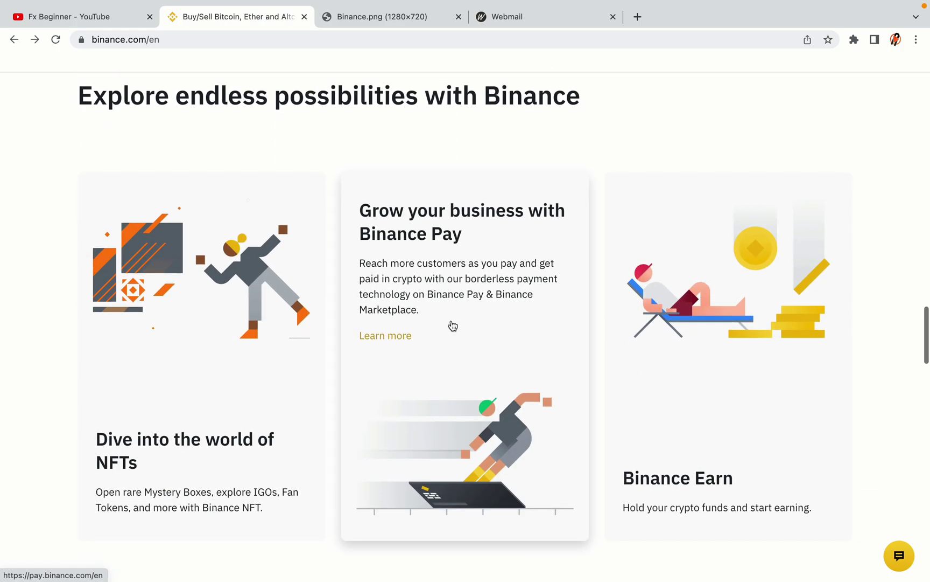
scroll(452, 325, down, 2)
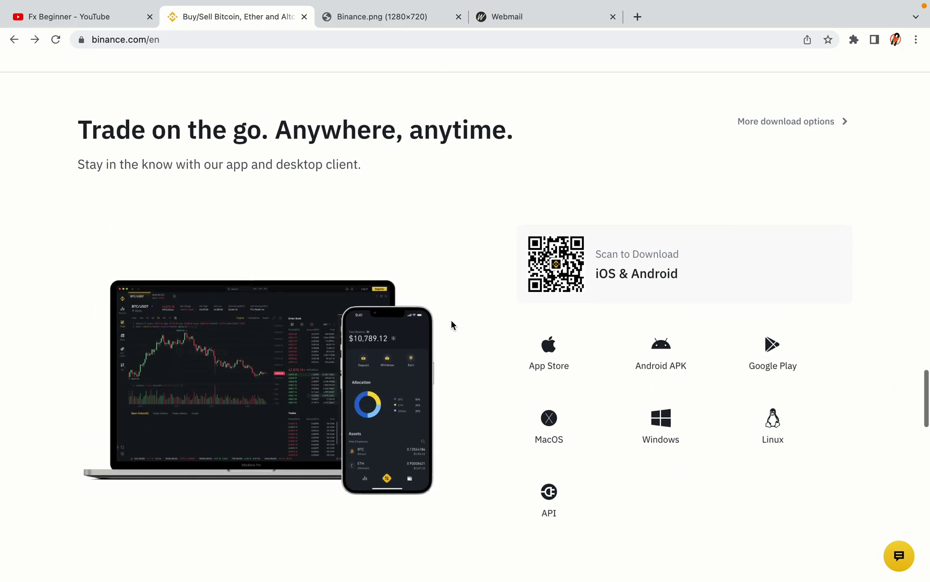
scroll(451, 325, down, 9)
scroll(451, 321, down, 2)
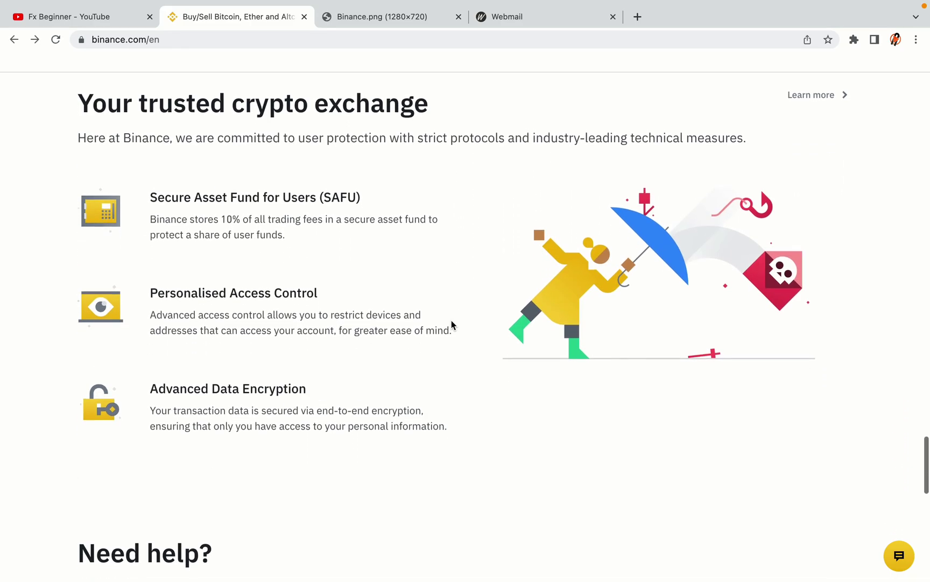
scroll(451, 319, down, 7)
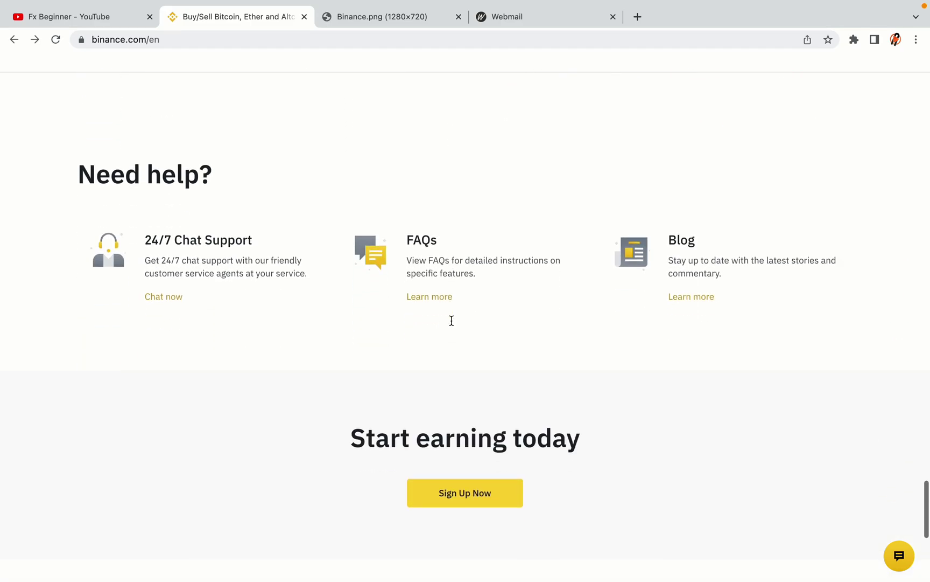
Glance at the Fx Beginner image tab, then start registration from Binance's Register link.
scroll(451, 320, up, 4)
scroll(451, 321, up, 20)
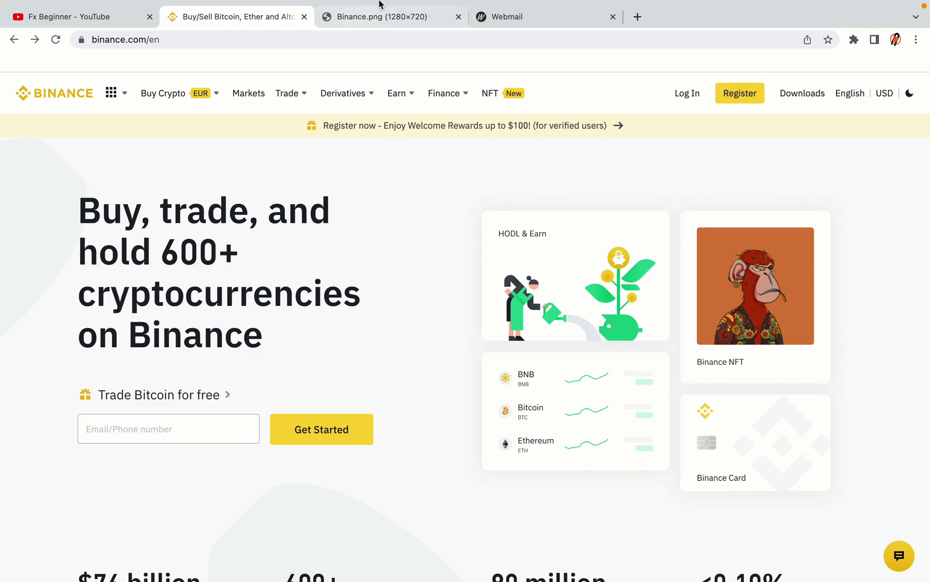
click(389, 17)
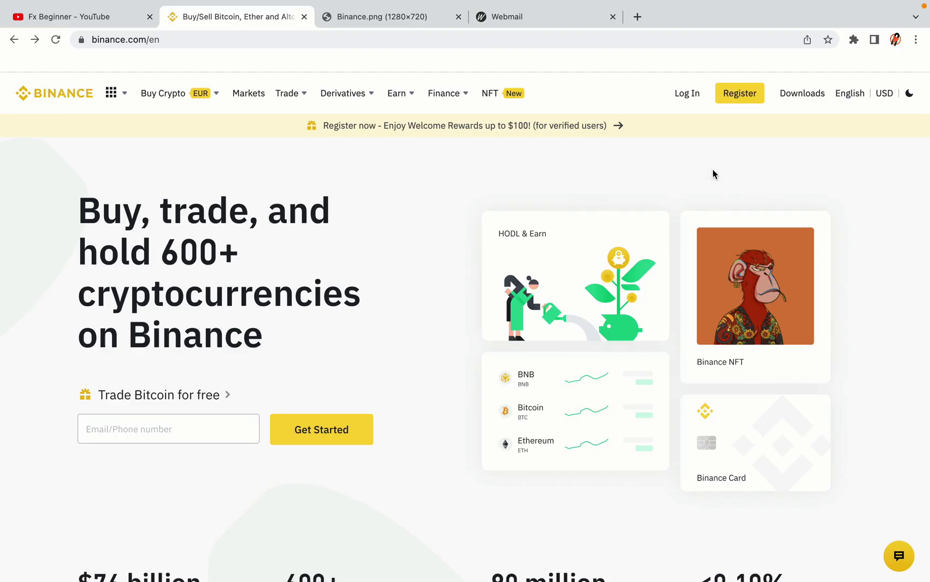
click(748, 101)
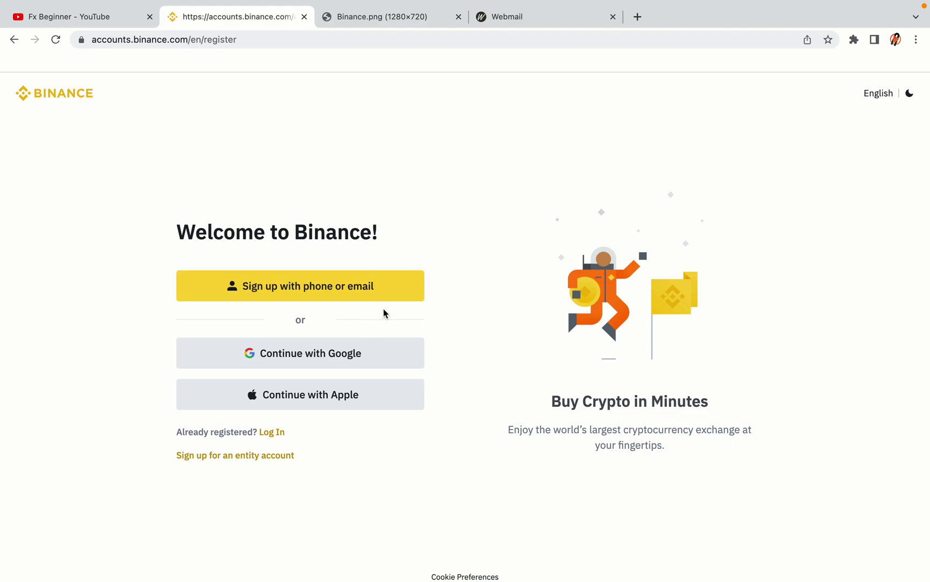
Choose 'Sign up with phone or email' to reach the Create Personal Account form.
click(382, 294)
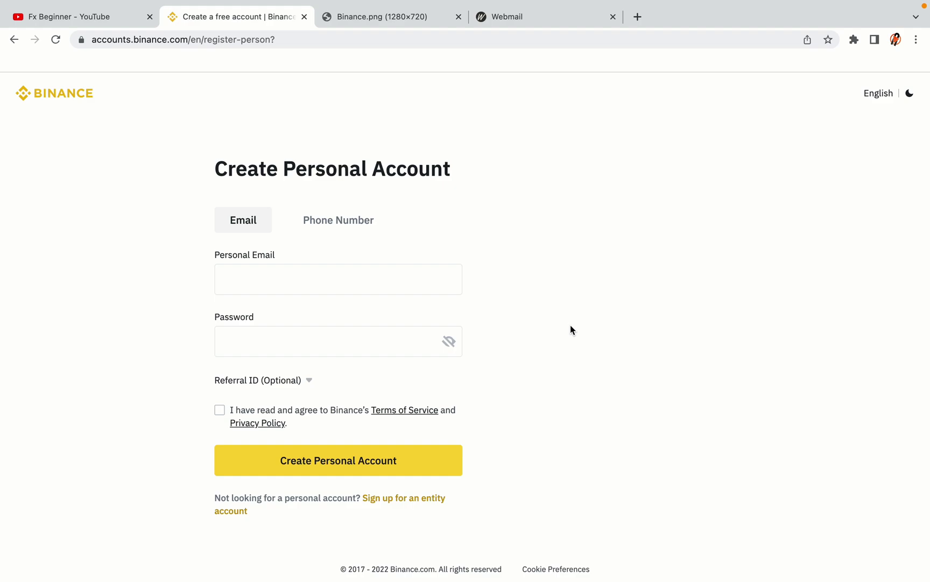
Submit the personal account form with the email, password and accepted terms, then switch to the webmail inbox.
click(430, 335)
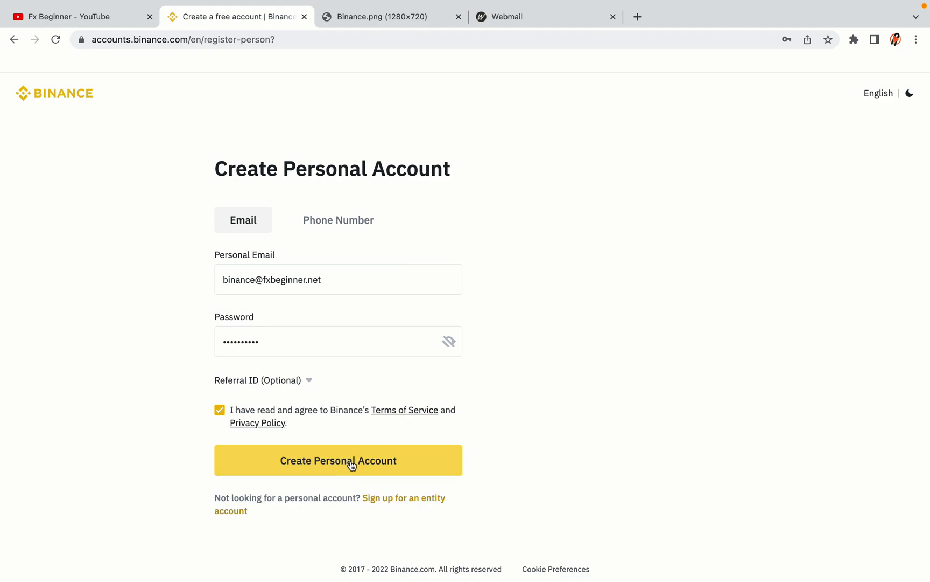
click(356, 467)
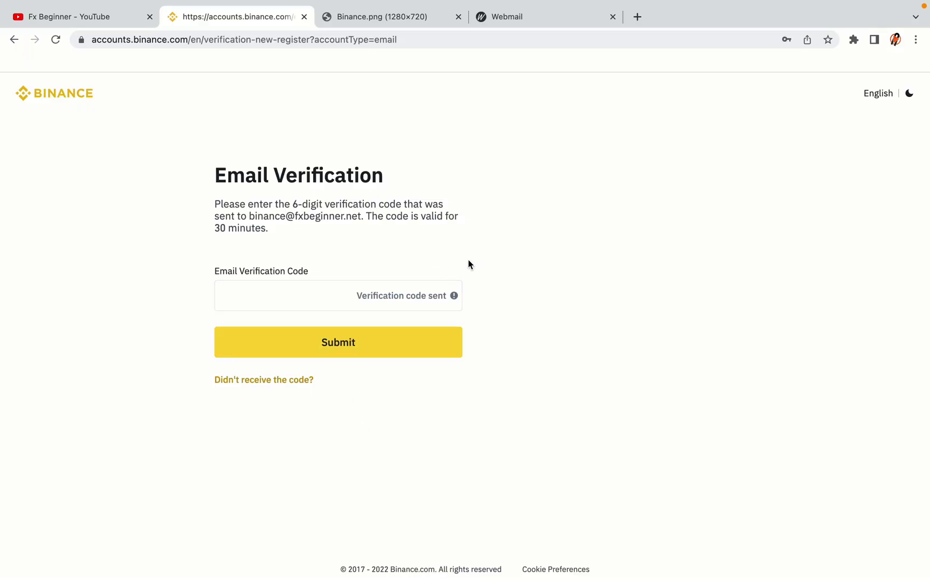
drag(528, 16, 373, 16)
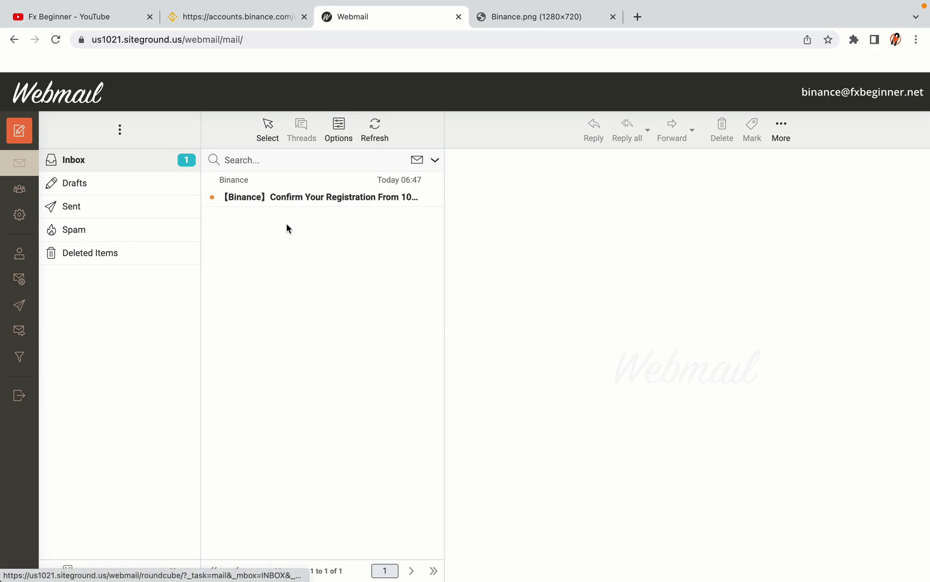
Open Binance's registration confirmation email in the webmail inbox.
click(323, 196)
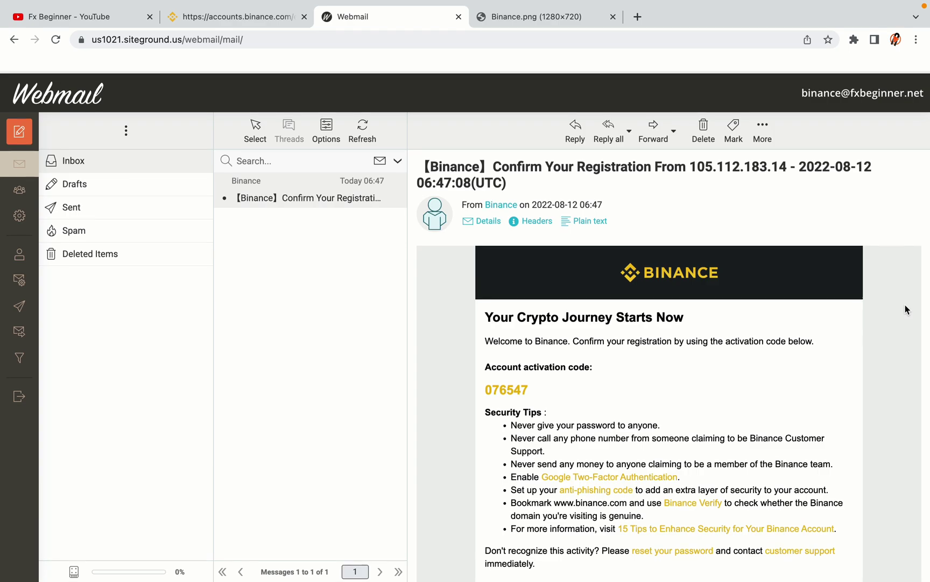
scroll(697, 311, down, 1)
scroll(697, 311, down, 3)
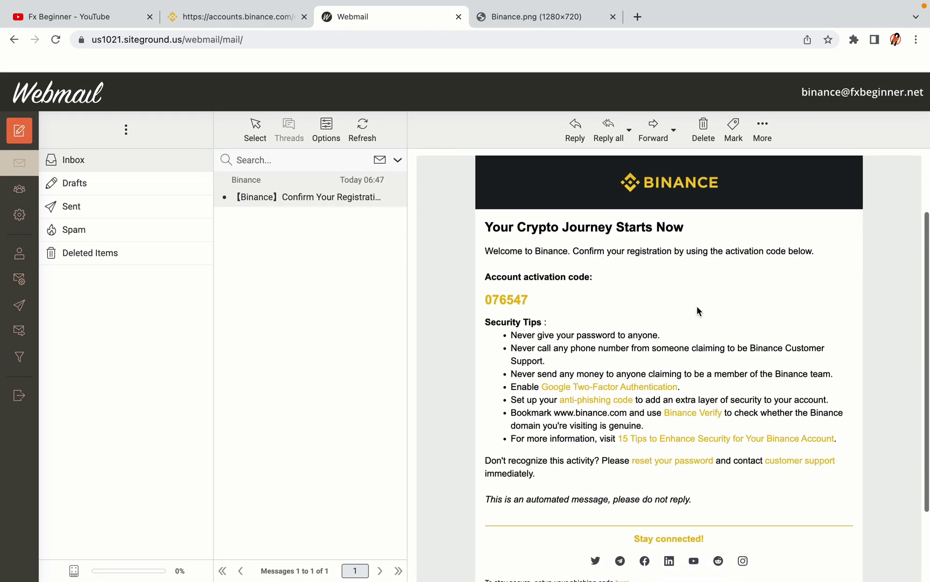
scroll(698, 311, up, 1)
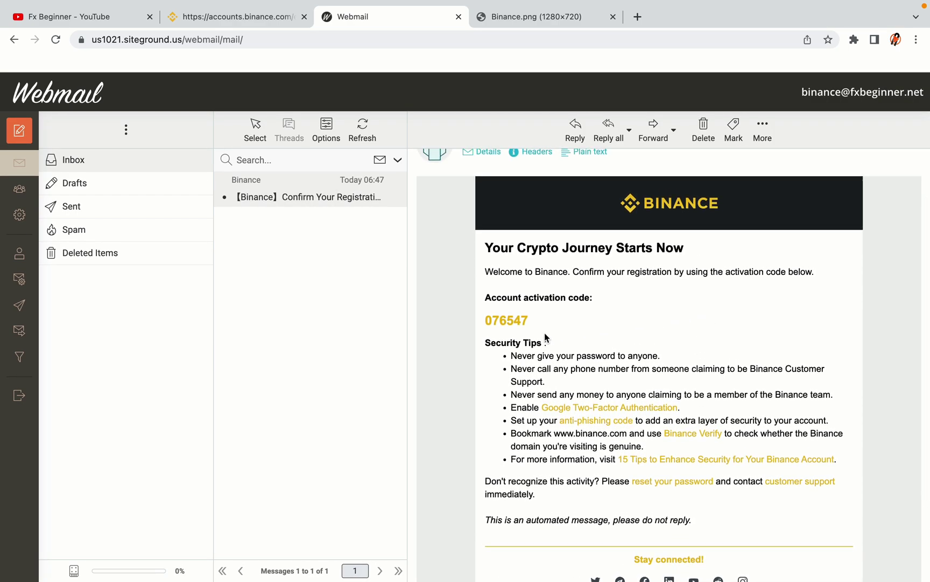
Copy the account activation code from the email and return to the Binance tab.
drag(493, 325, 528, 319)
click(534, 320)
drag(487, 320, 528, 319)
right_click(518, 320)
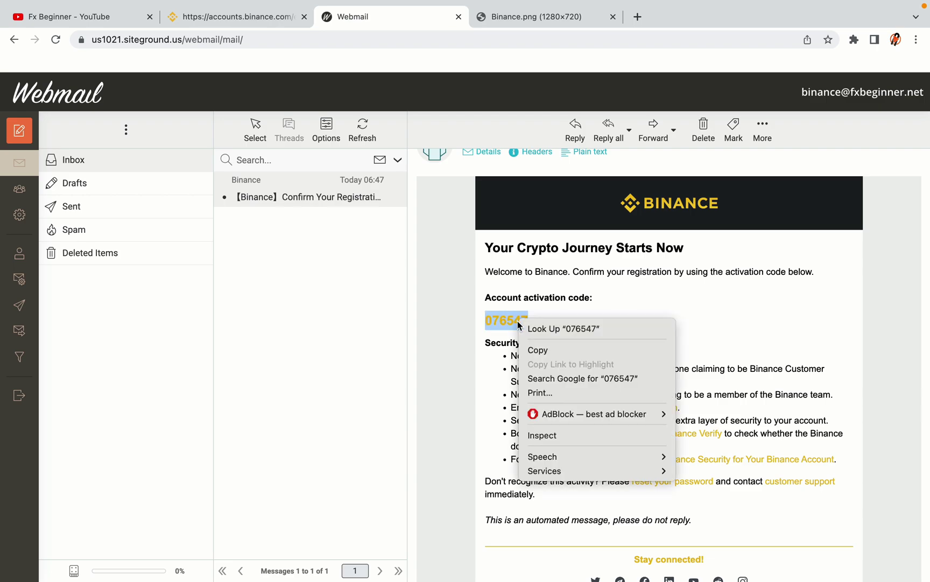
click(532, 347)
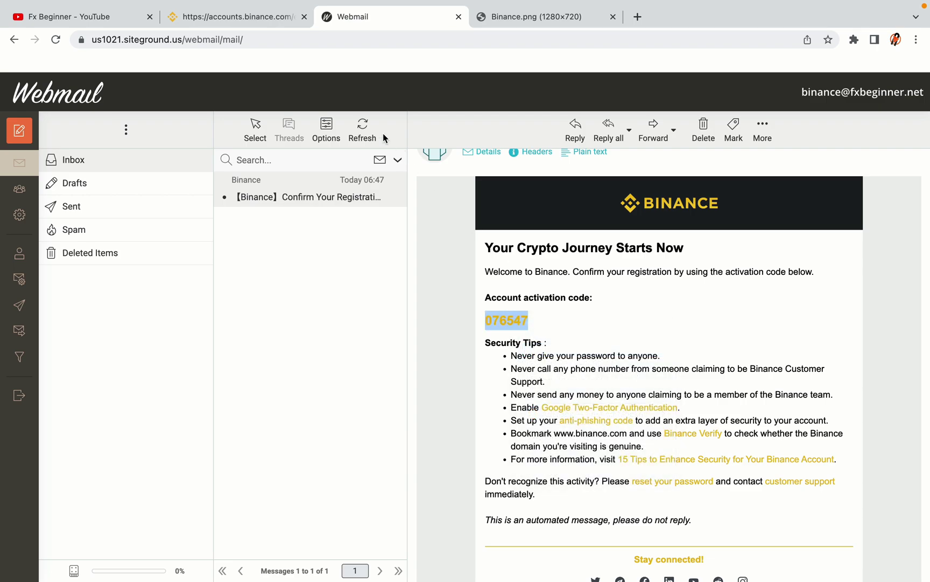
click(242, 19)
Paste the copied 6-digit activation code into the Email Verification Code field.
click(310, 288)
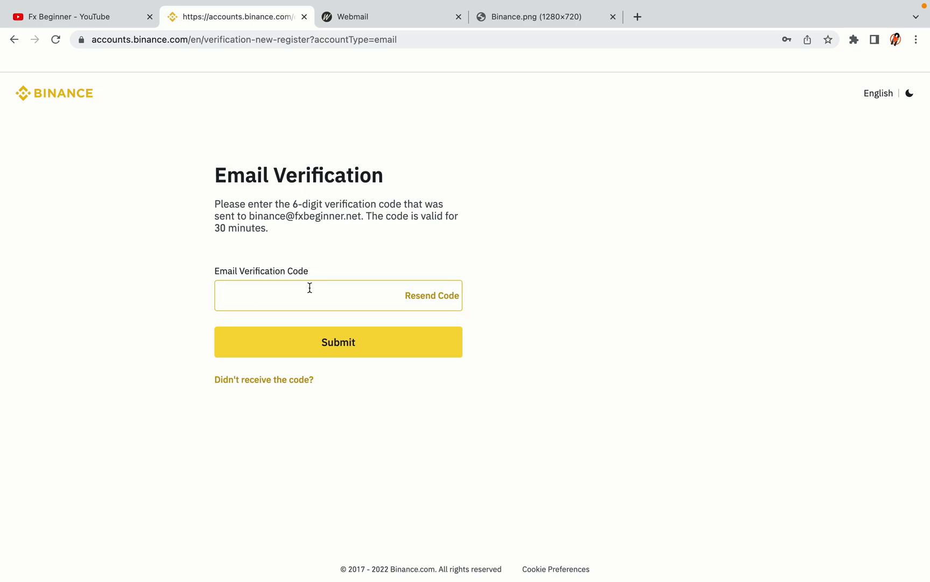
key(super+v)
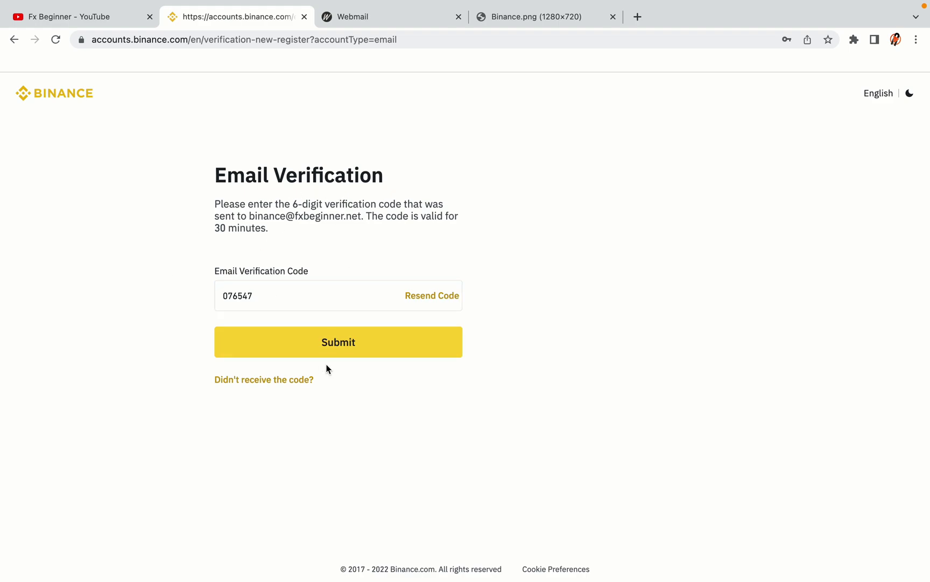
Submit the verification code and review the Wallet Overview showing 0.02280453 BTC.
click(430, 354)
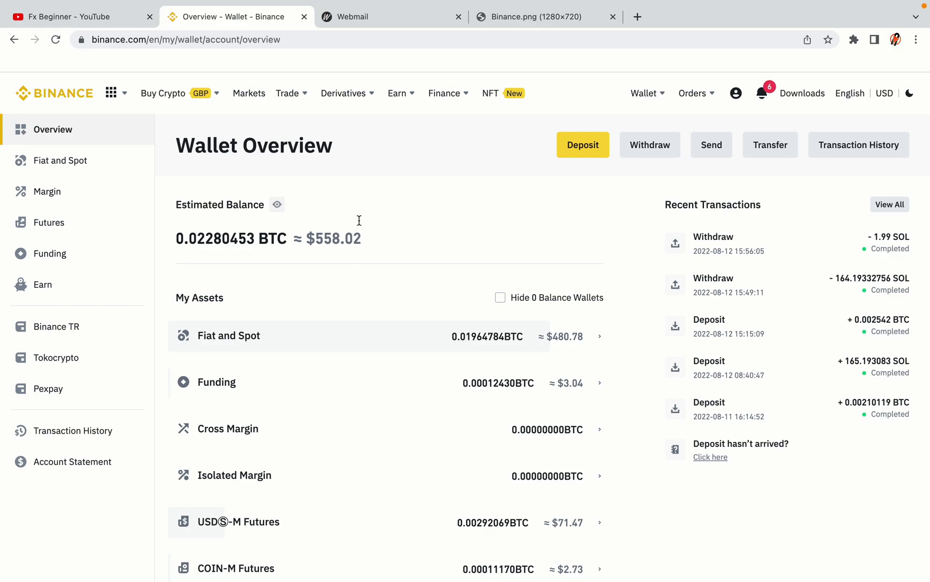
scroll(574, 253, down, 6)
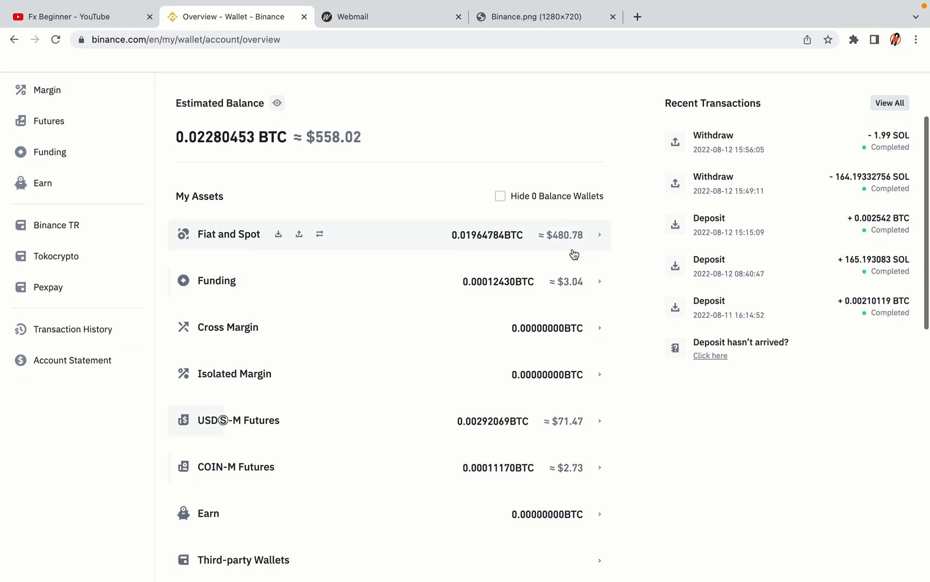
scroll(574, 254, up, 6)
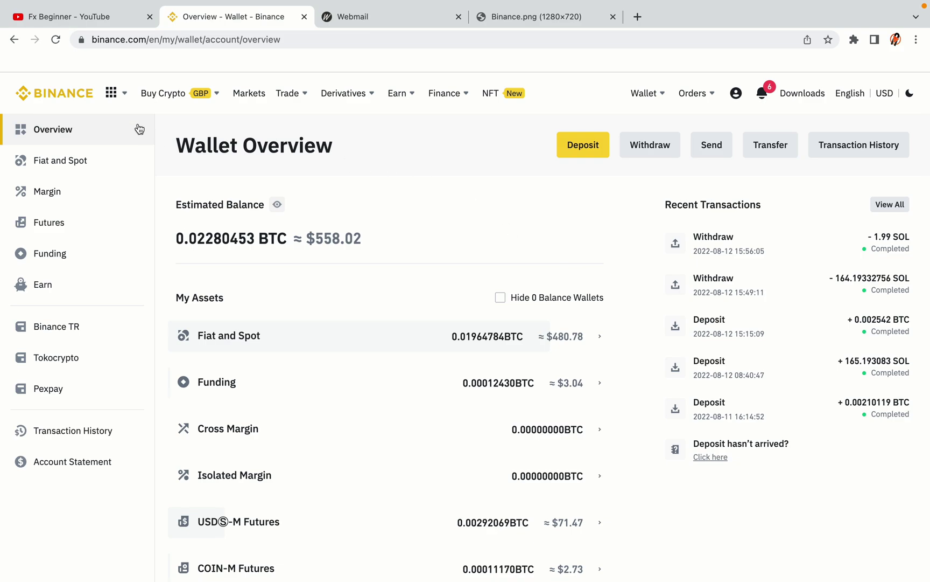
Look over the Buy Crypto and Trade menus, then return to the Binance home page.
mouse_move(181, 96)
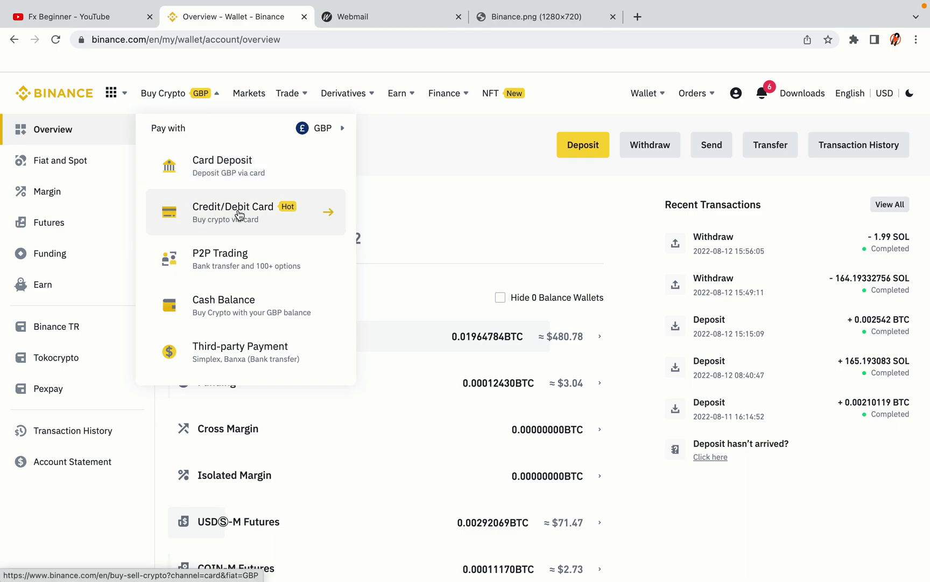
mouse_move(288, 95)
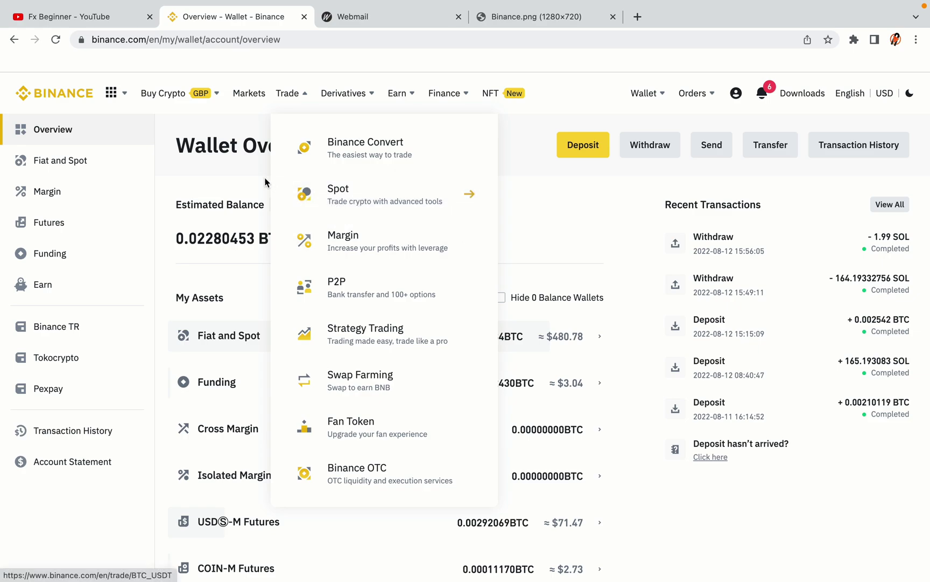
click(59, 92)
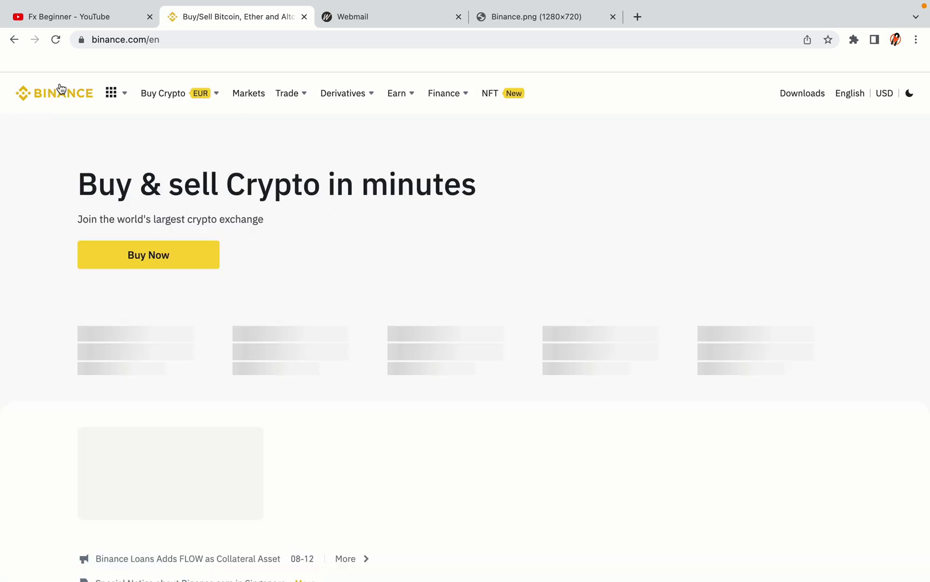